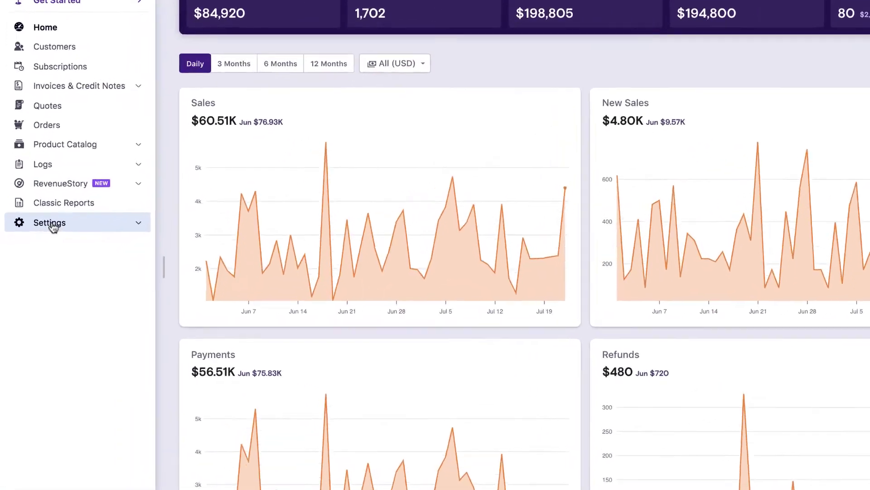
# - Go to Product Catalog settings and open billing frequency management
pyautogui.click(44, 235)
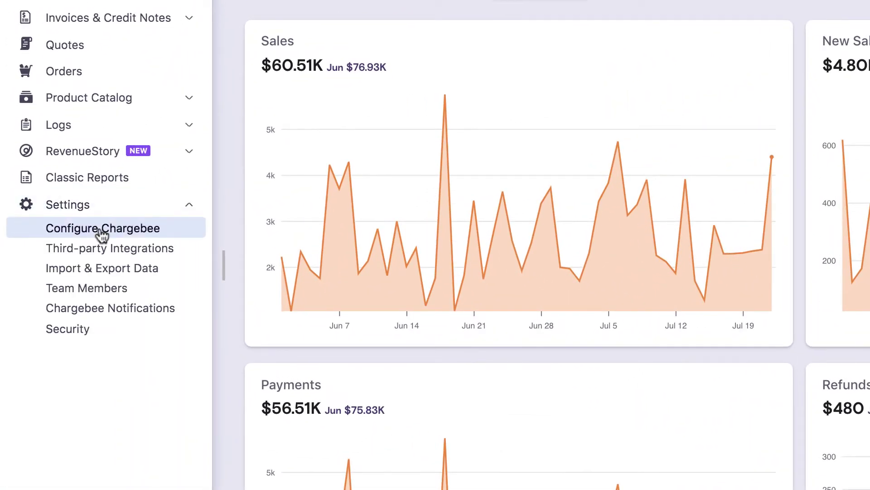
pyautogui.click(102, 230)
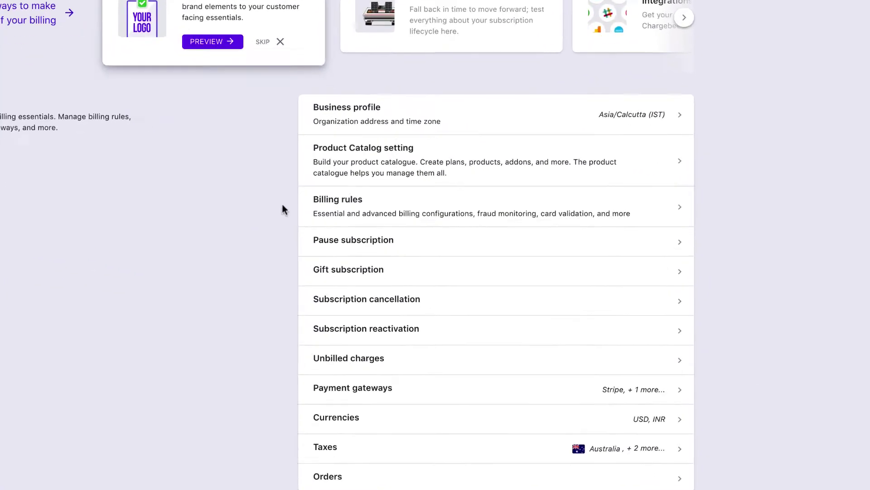
pyautogui.click(369, 164)
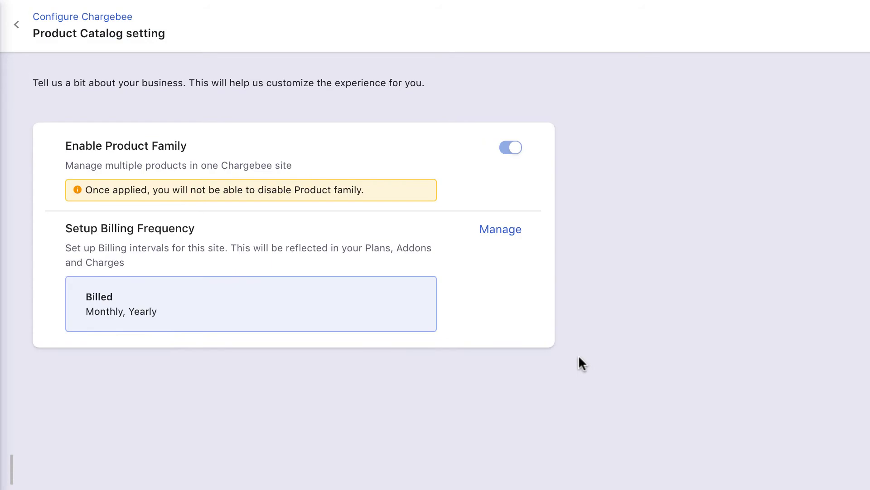
pyautogui.click(499, 230)
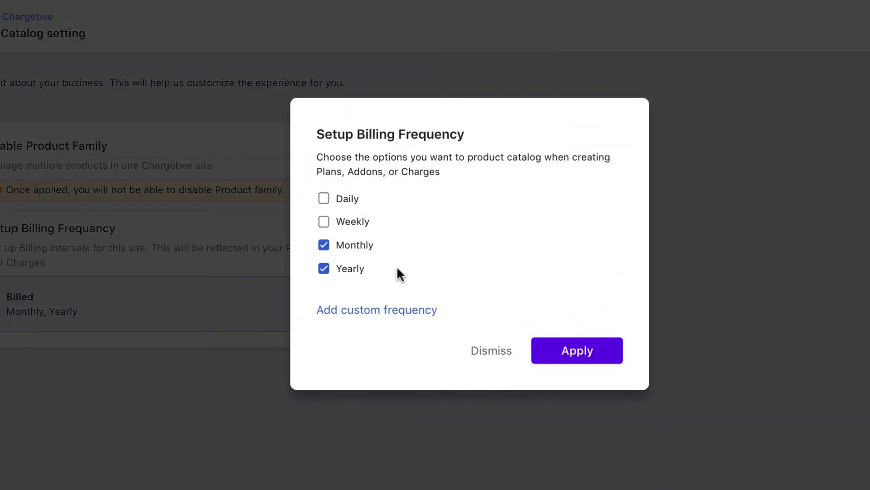
# - Add a custom 20 Days billing frequency and apply the updated frequencies
pyautogui.click(392, 309)
pyautogui.press('BackSpace')
pyautogui.write('20')
pyautogui.click(499, 314)
pyautogui.click(521, 353)
pyautogui.click(572, 321)
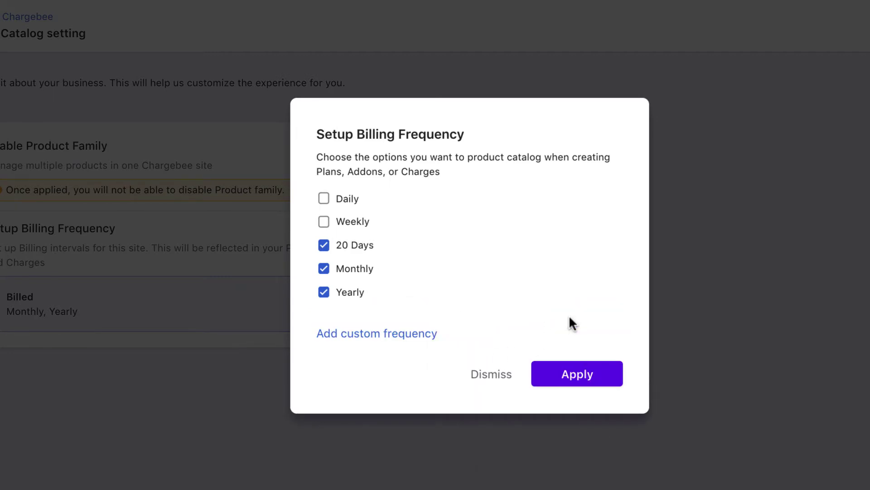
pyautogui.click(585, 380)
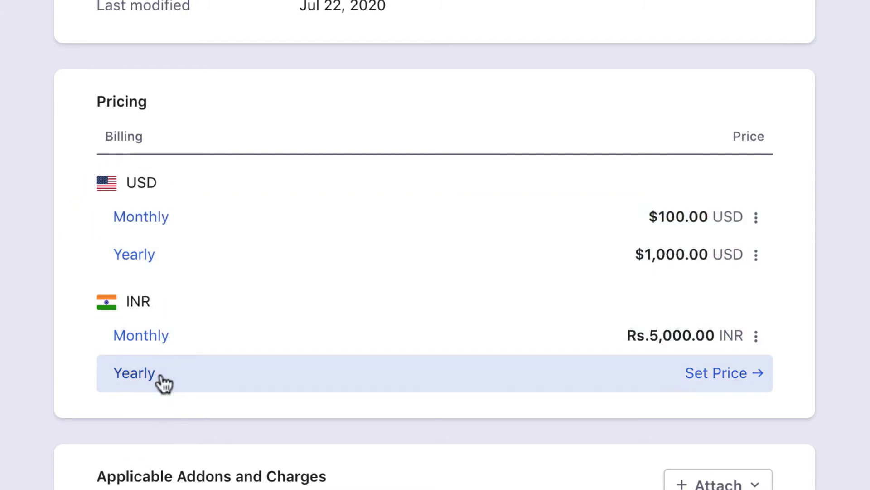
# - Create an INR Yearly price point of 50 for HRMS - Standard Plan
pyautogui.click(721, 373)
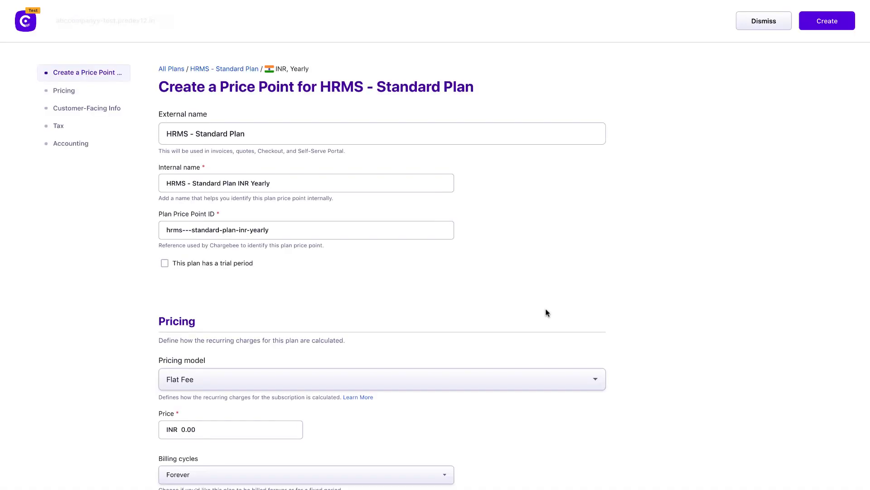
pyautogui.scroll(-3, 547, 313)
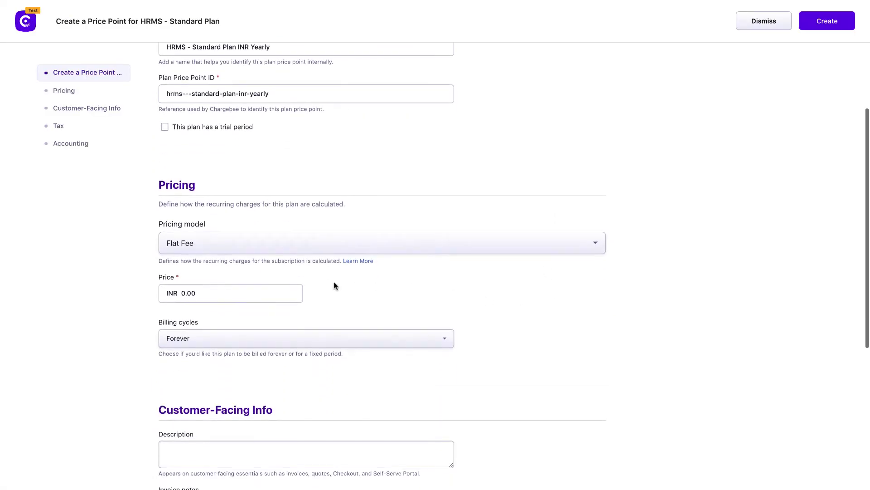
pyautogui.click(187, 290)
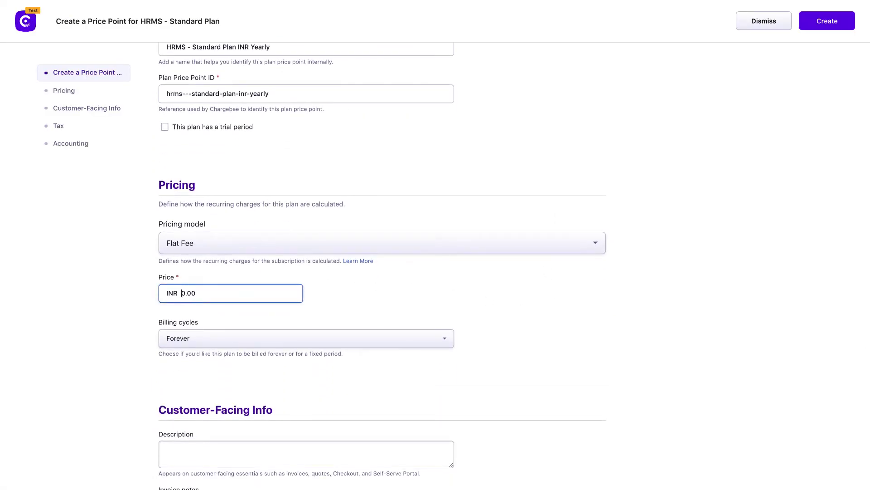
pyautogui.write('5')
pyautogui.click(802, 26)
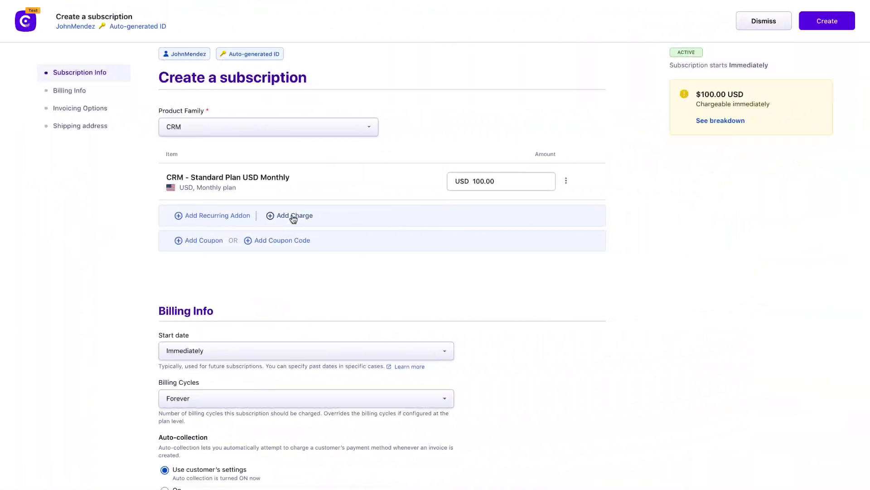
# - Add the CRM - Implementation Charge and show its 'Charge customers on' choices
pyautogui.click(293, 216)
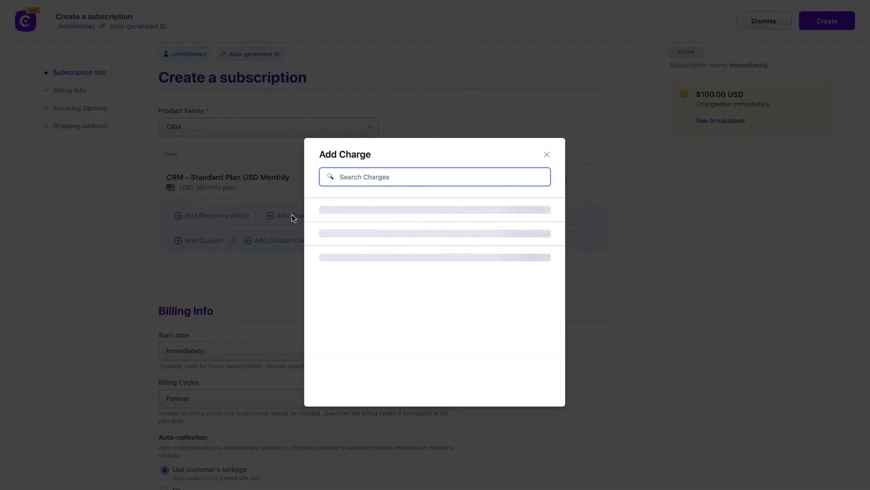
pyautogui.click(370, 216)
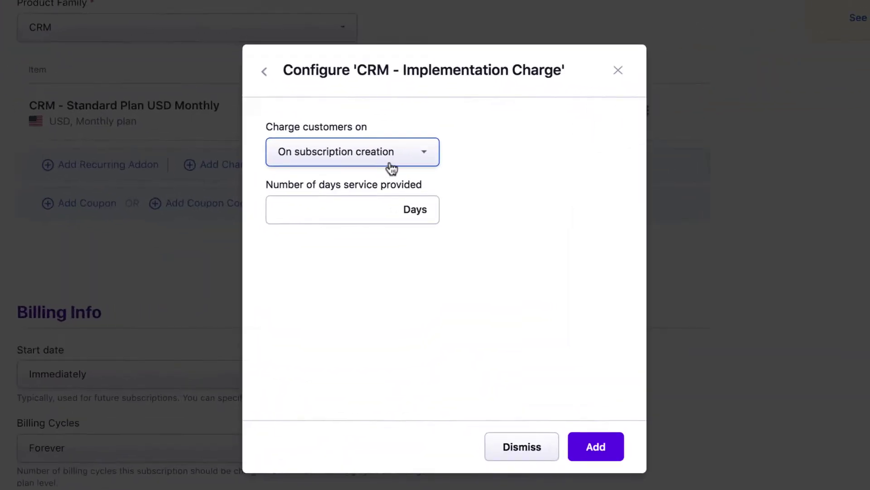
pyautogui.click(415, 204)
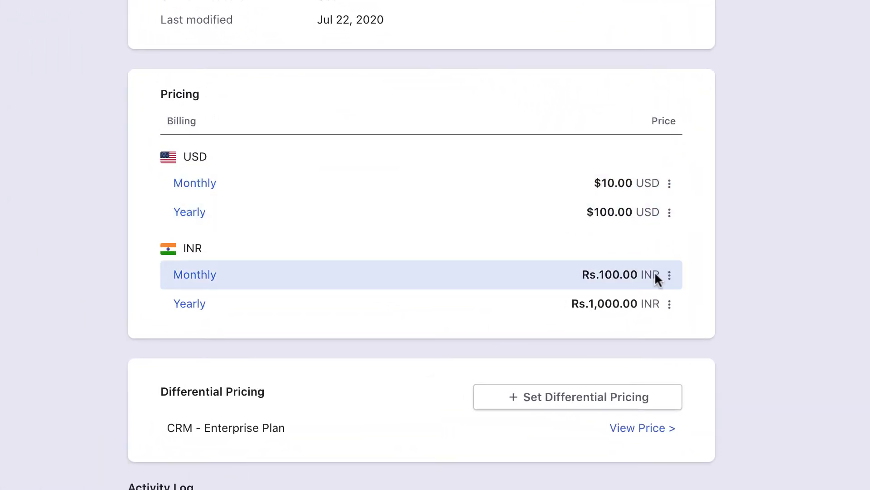
# - Set Enterprise Plan differential INR prices for Additional Users: 1200.00 yearly, 120.00 monthly
pyautogui.click(576, 398)
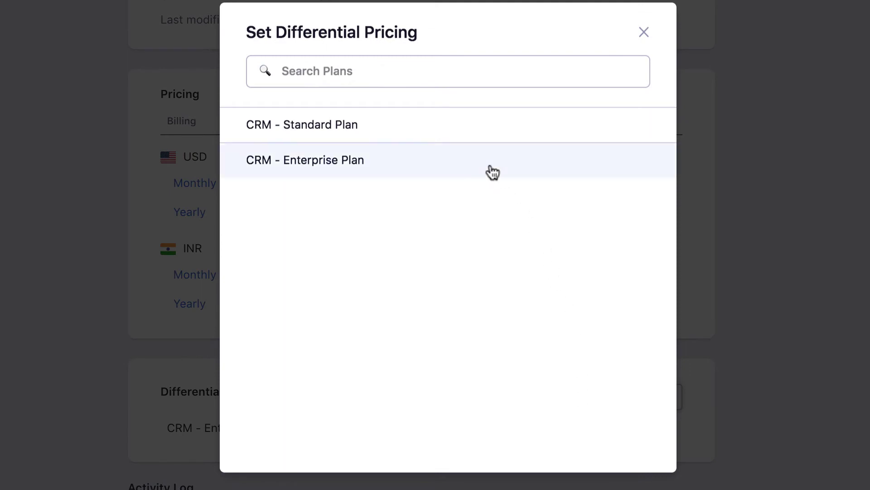
pyautogui.click(462, 163)
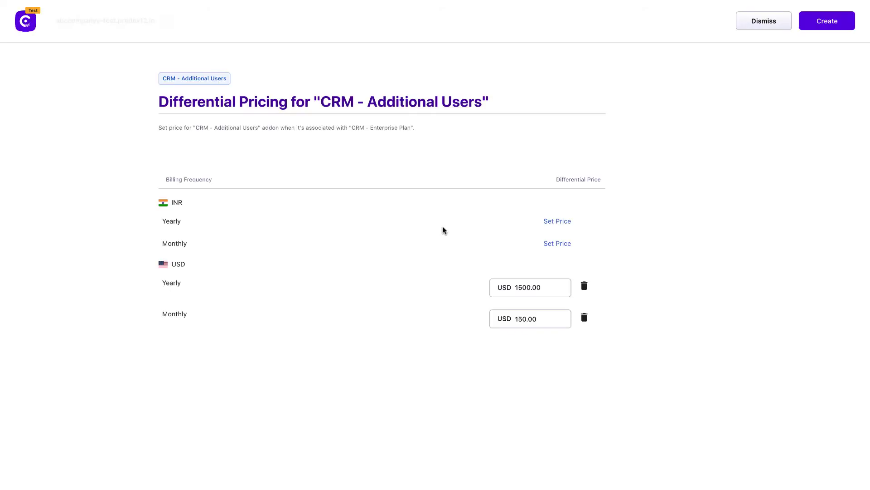
pyautogui.click(560, 223)
pyautogui.click(518, 225)
pyautogui.press('Delete')
pyautogui.write('2')
pyautogui.click(550, 253)
pyautogui.click(517, 257)
pyautogui.press('Delete')
pyautogui.press('Delete')
pyautogui.write('2')
pyautogui.click(632, 282)
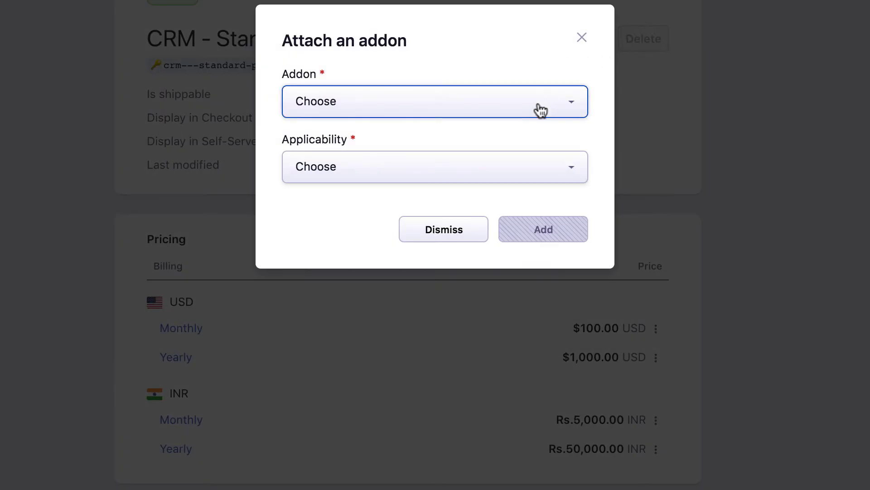
# - Choose CRM - Additional Users as the addon to attach
pyautogui.click(537, 109)
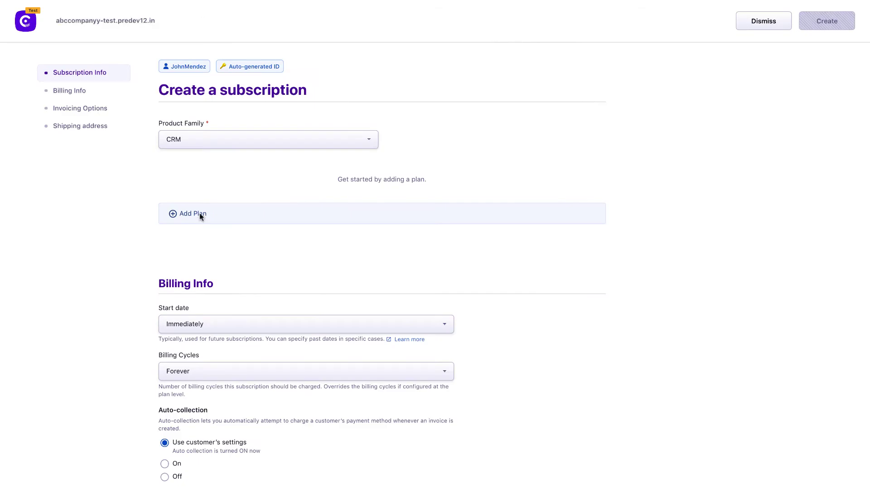
# - Add CRM - Standard Plan to the subscription in USD, billed monthly
pyautogui.click(200, 214)
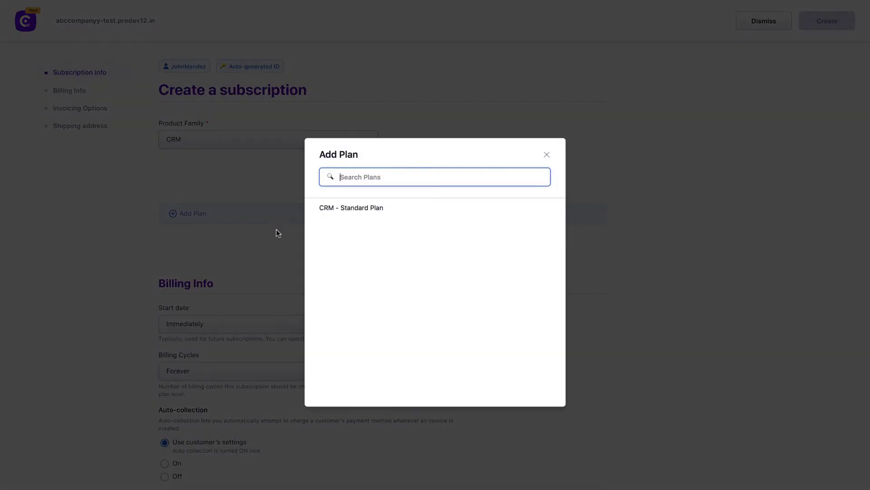
pyautogui.click(350, 212)
pyautogui.click(351, 213)
pyautogui.click(347, 265)
pyautogui.click(354, 244)
pyautogui.click(340, 284)
pyautogui.click(533, 397)
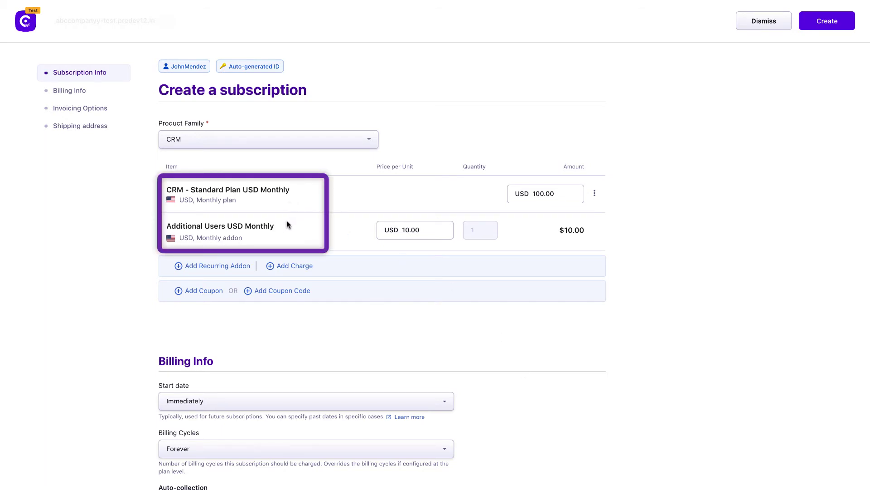
# - Change the CRM - Standard Plan's billing period to yearly
pyautogui.click(597, 198)
pyautogui.click(569, 226)
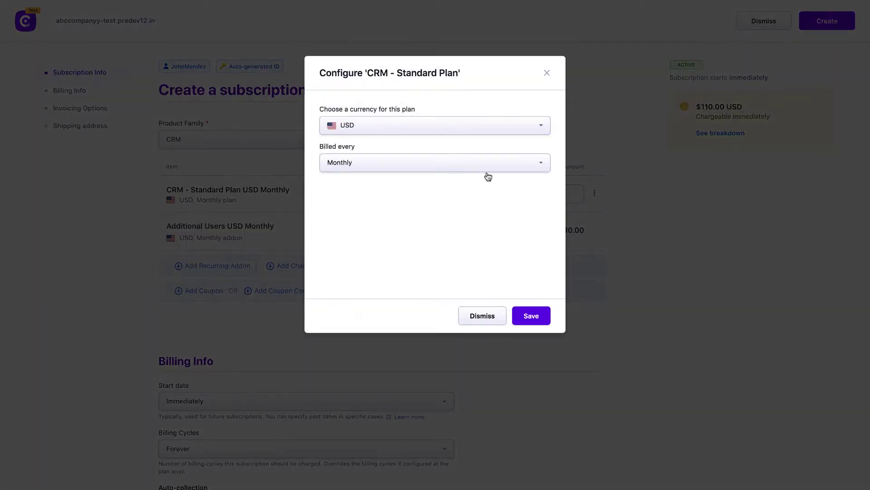
pyautogui.click(452, 163)
pyautogui.click(434, 218)
pyautogui.click(521, 315)
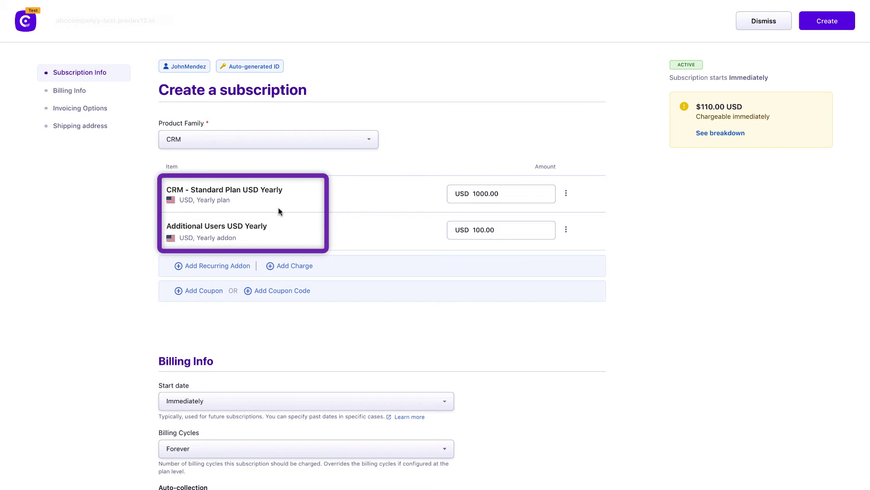
# - Switch the Additional Users addon back to monthly billing and set its quantity to 10
pyautogui.click(566, 229)
pyautogui.click(548, 245)
pyautogui.click(403, 128)
pyautogui.click(394, 166)
pyautogui.click(529, 316)
pyautogui.click(486, 229)
pyautogui.write('0')
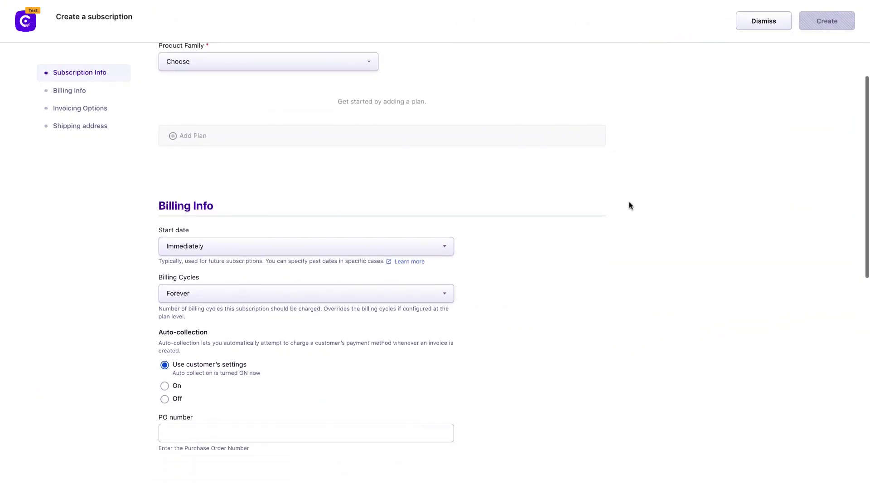
# - Select CRM as the subscription's product family
pyautogui.scroll(3, 630, 206)
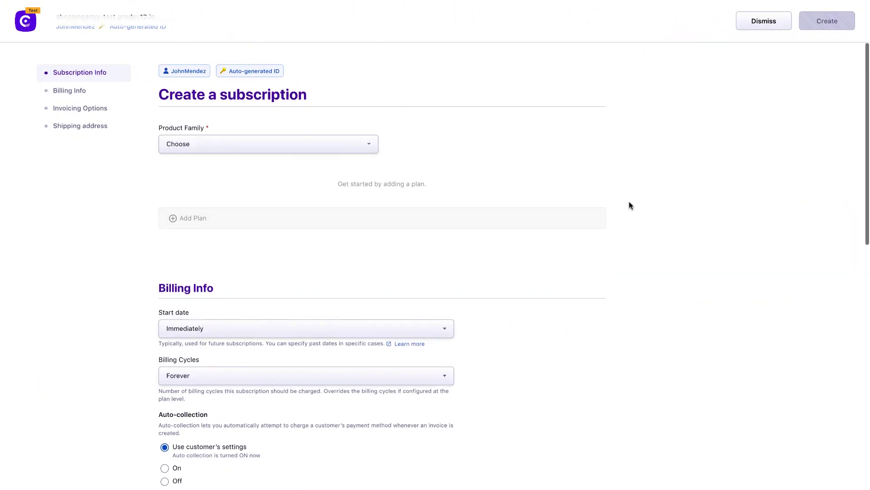
pyautogui.click(366, 148)
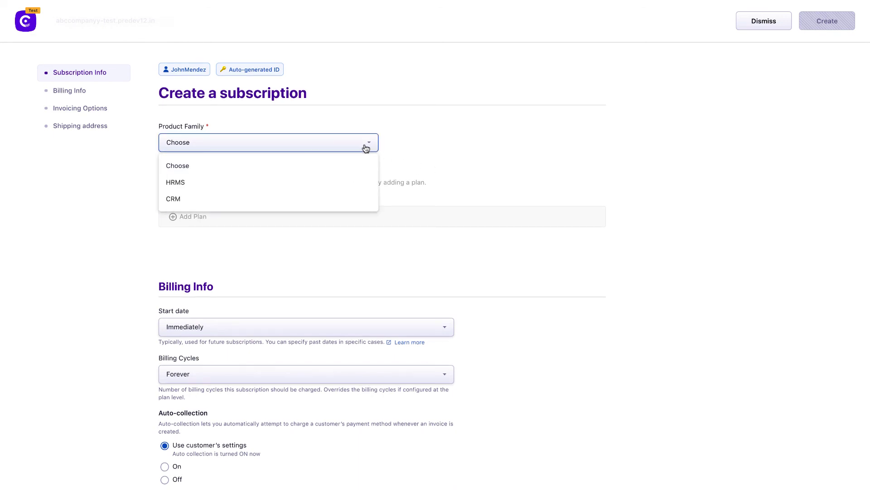
pyautogui.click(339, 200)
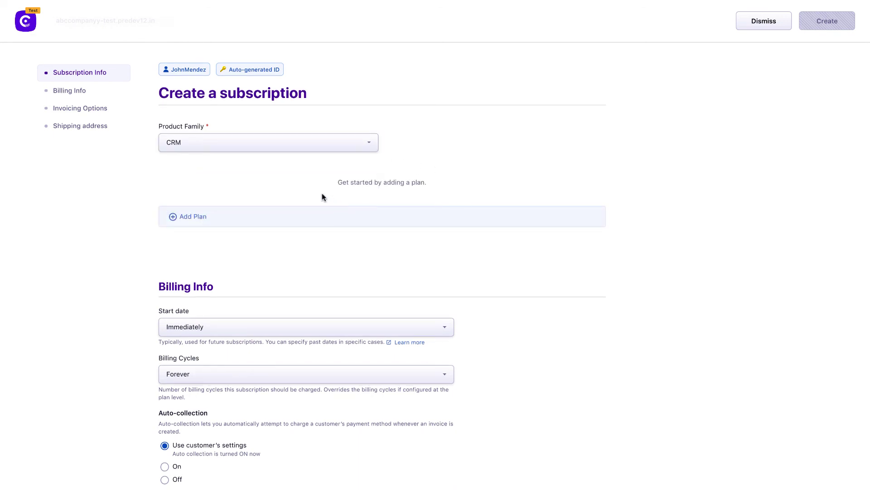
# - Add CRM - Standard Plan to the subscription, billed monthly in USD
pyautogui.click(191, 216)
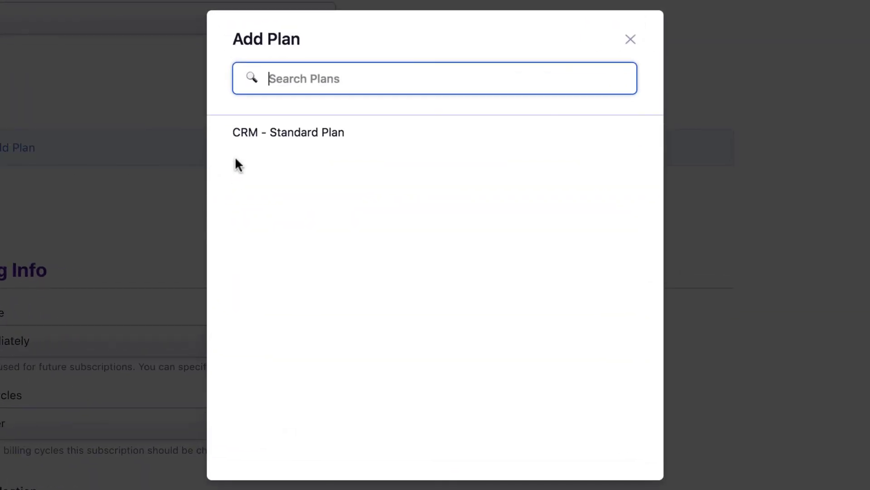
pyautogui.click(305, 141)
pyautogui.click(344, 142)
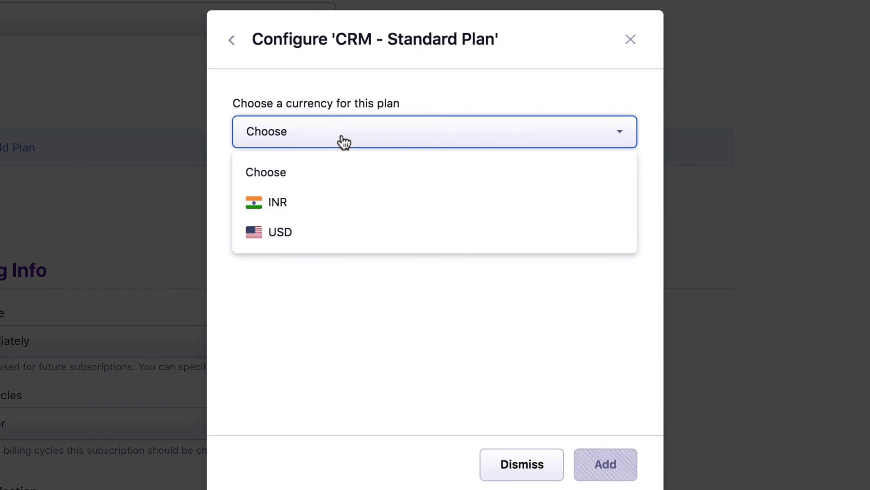
pyautogui.click(334, 229)
pyautogui.click(343, 207)
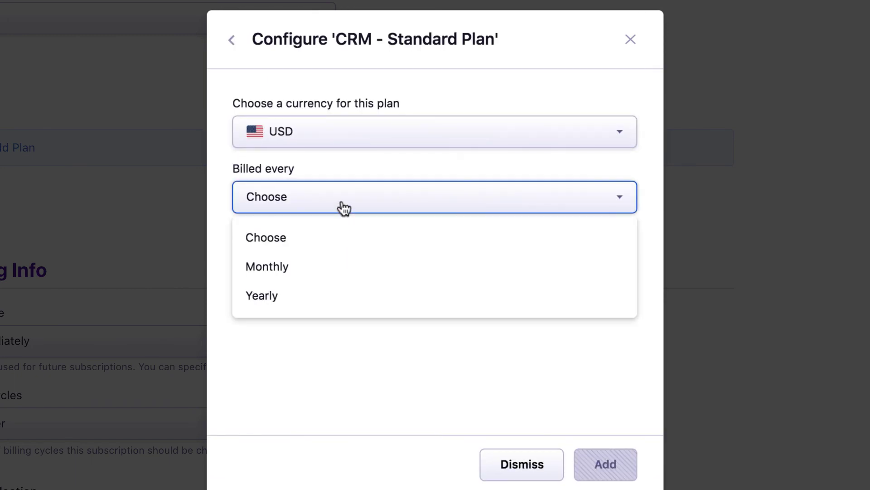
pyautogui.click(339, 266)
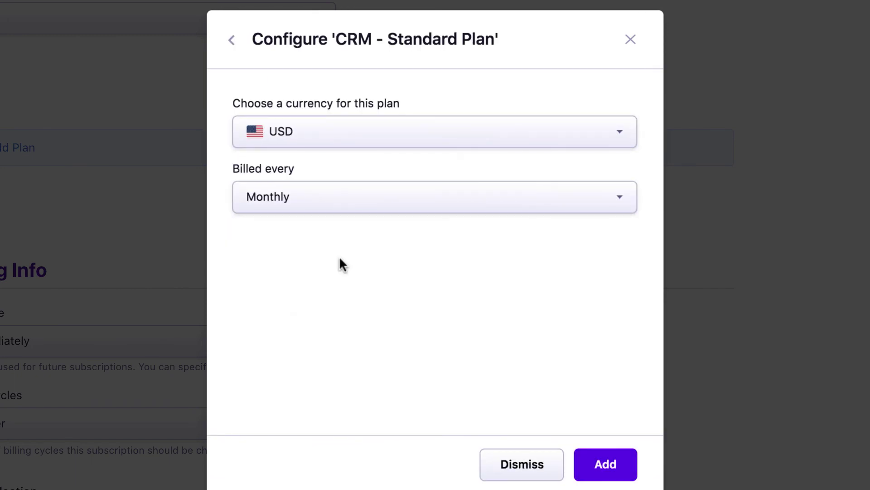
pyautogui.click(619, 470)
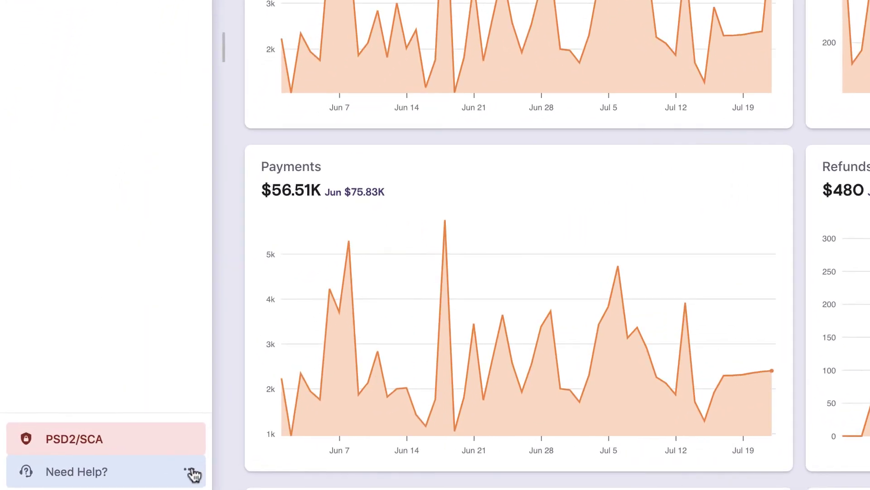
# - Open the Need Help? menu at the bottom of the sidebar
pyautogui.click(109, 456)
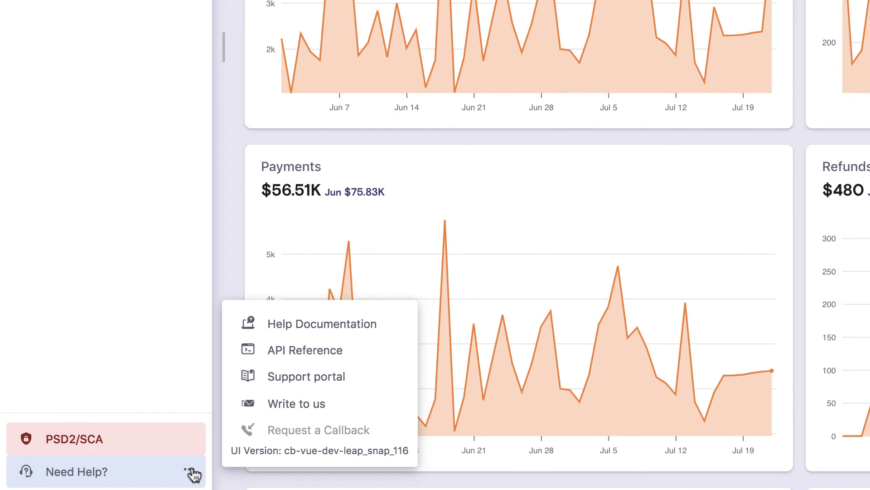